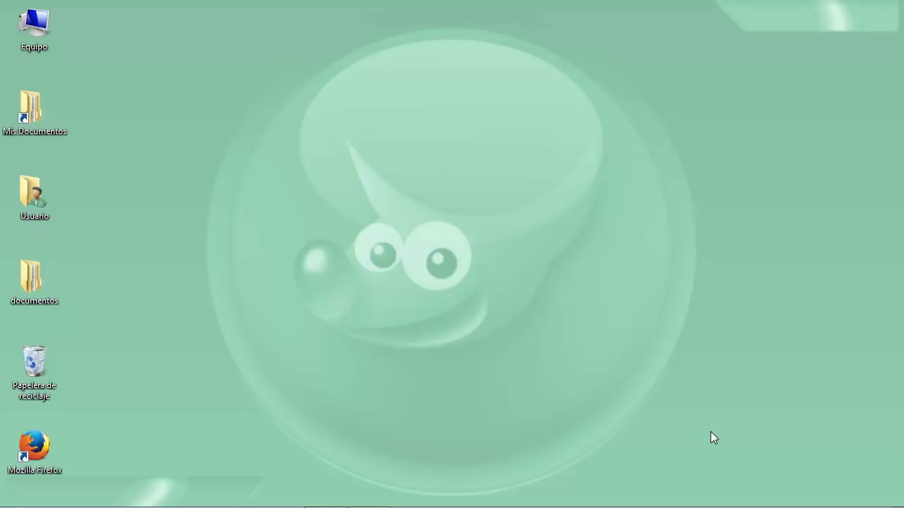
# - Launch Firefox and run a Google search for 'gimp'
pyautogui.click(35, 438)
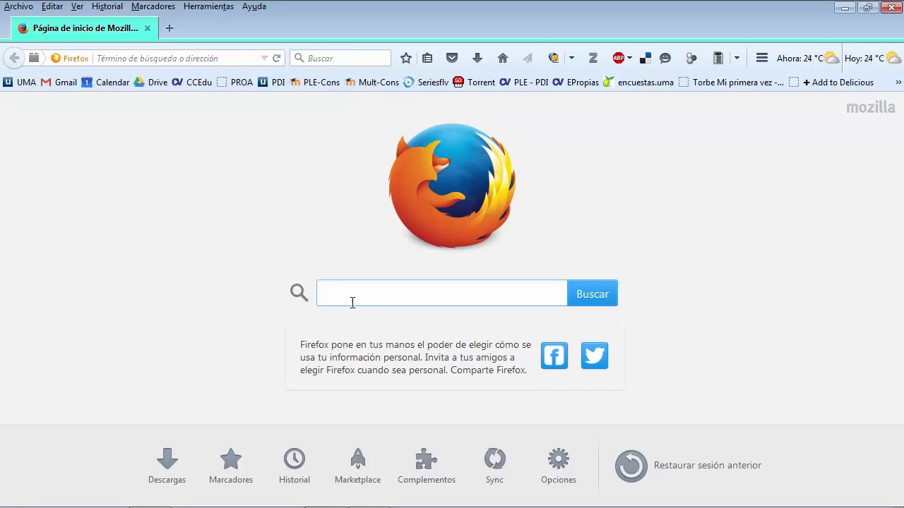
pyautogui.write('gim')
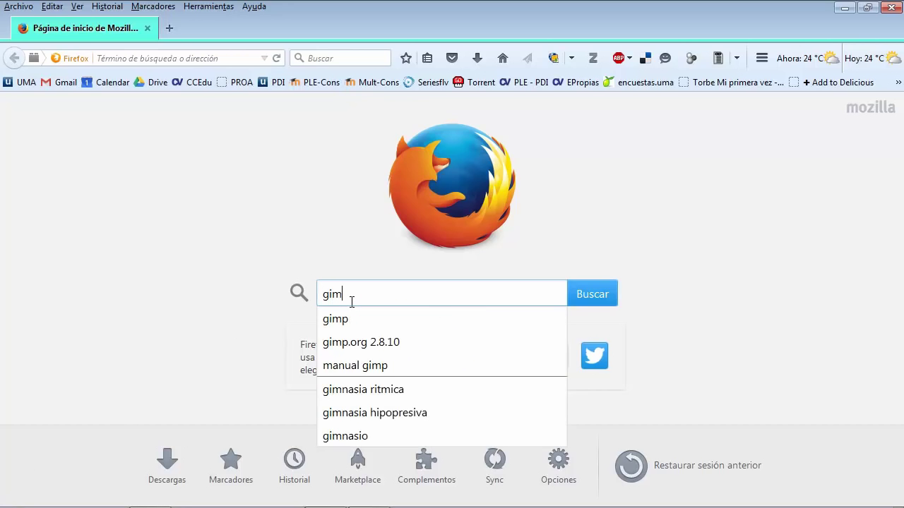
pyautogui.write('p')
pyautogui.press('Return')
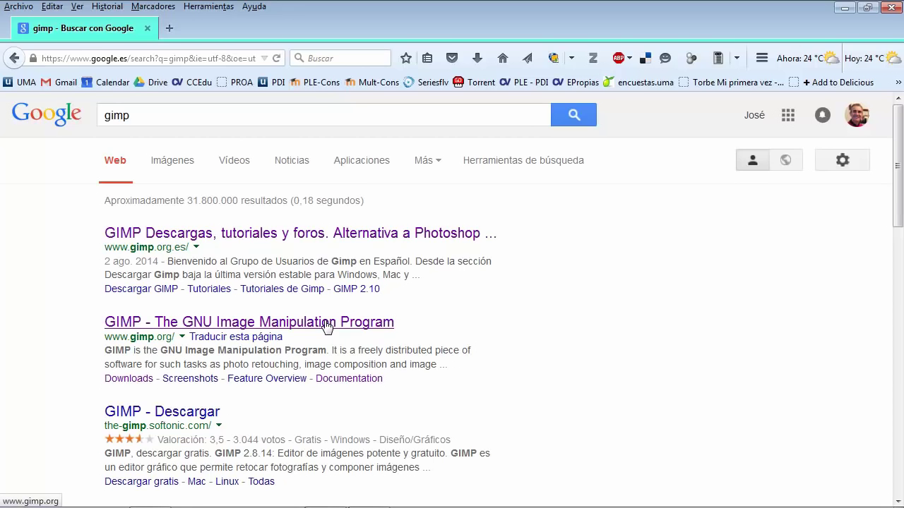
pyautogui.click(327, 324)
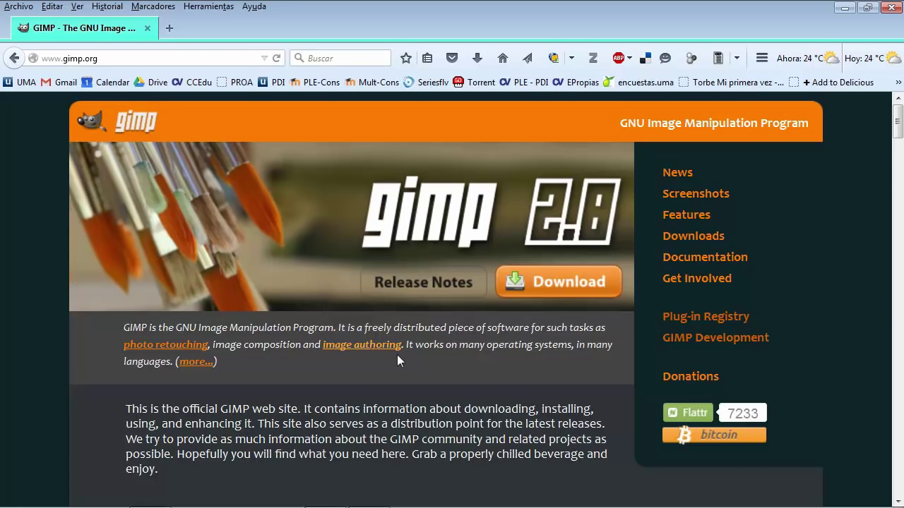
# - Go to the GIMP Downloads page and scroll to the GIMP 2.8 (Stable) source section
pyautogui.click(563, 287)
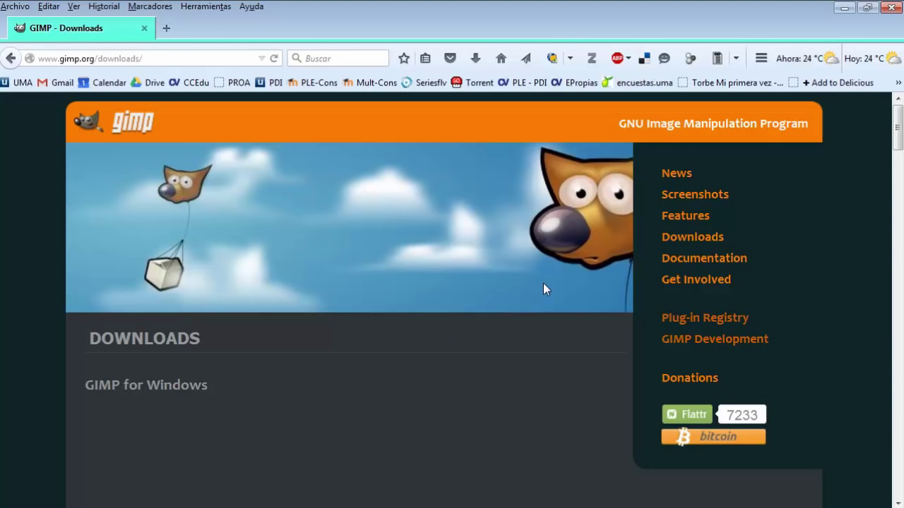
pyautogui.scroll(-5, 544, 288)
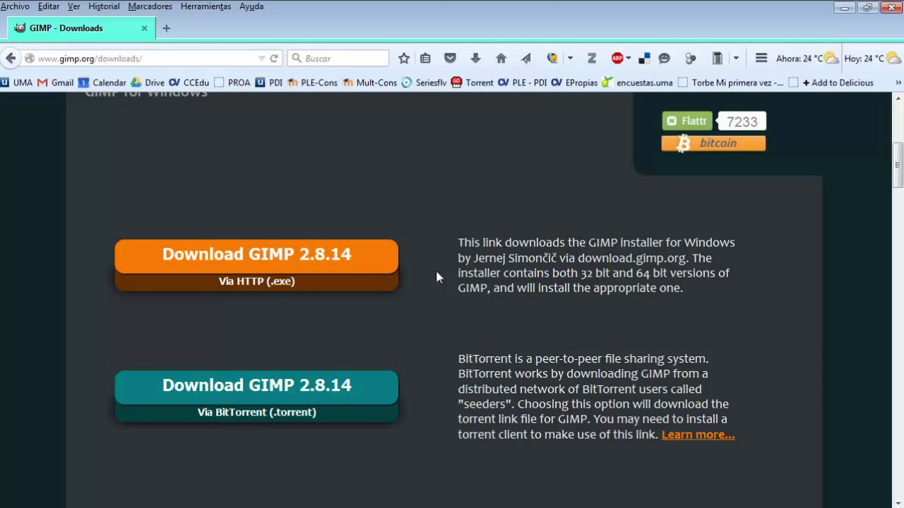
pyautogui.scroll(-2, 437, 272)
pyautogui.scroll(-10, 436, 273)
pyautogui.scroll(-2, 436, 272)
pyautogui.scroll(-3, 437, 273)
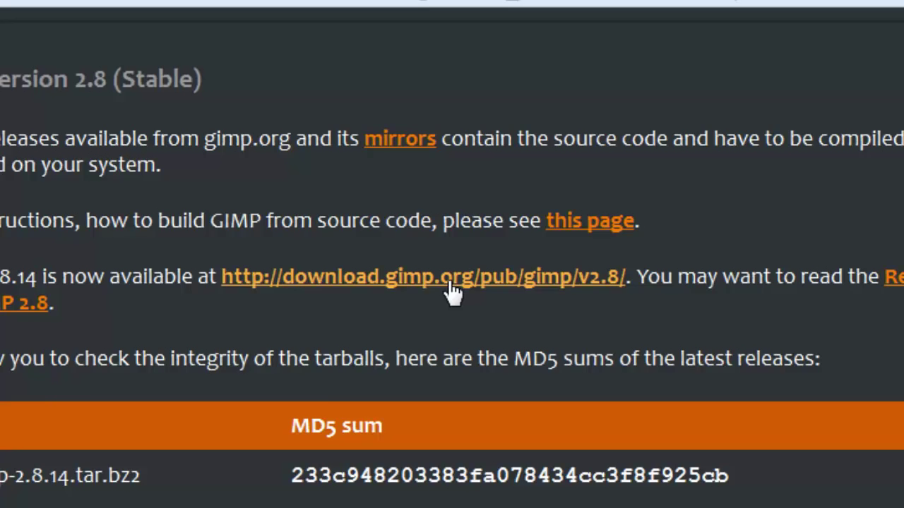
# - Browse download.gimp.org/pub/gimp/v2.8/windows and request gimp-2.8.10-setup.exe
pyautogui.click(452, 292)
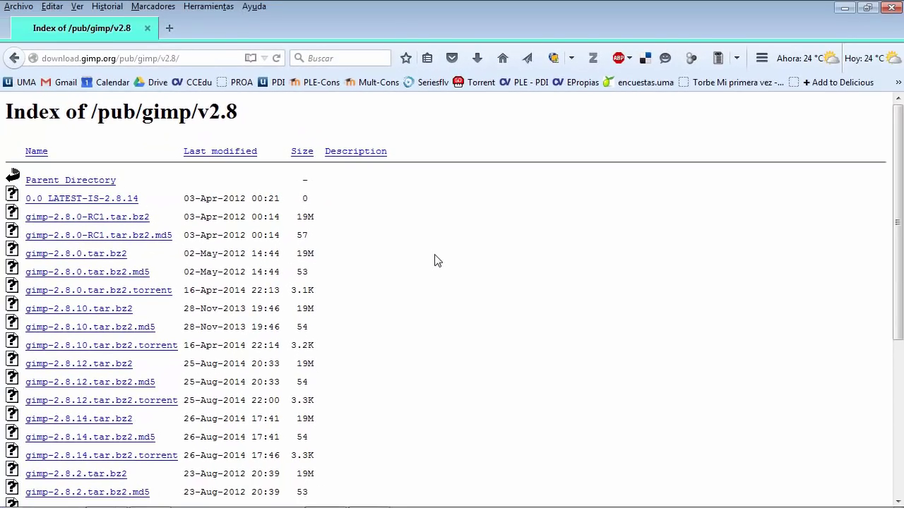
pyautogui.scroll(-1, 436, 261)
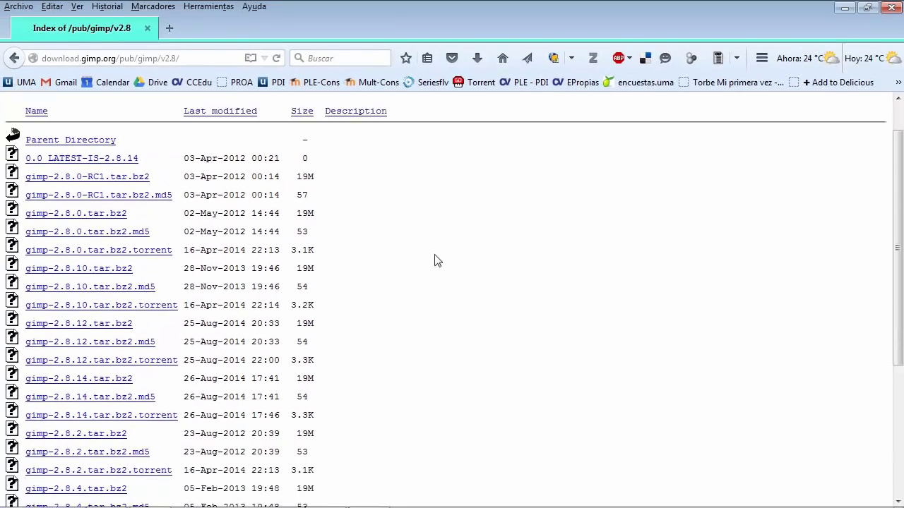
pyautogui.scroll(-5, 433, 265)
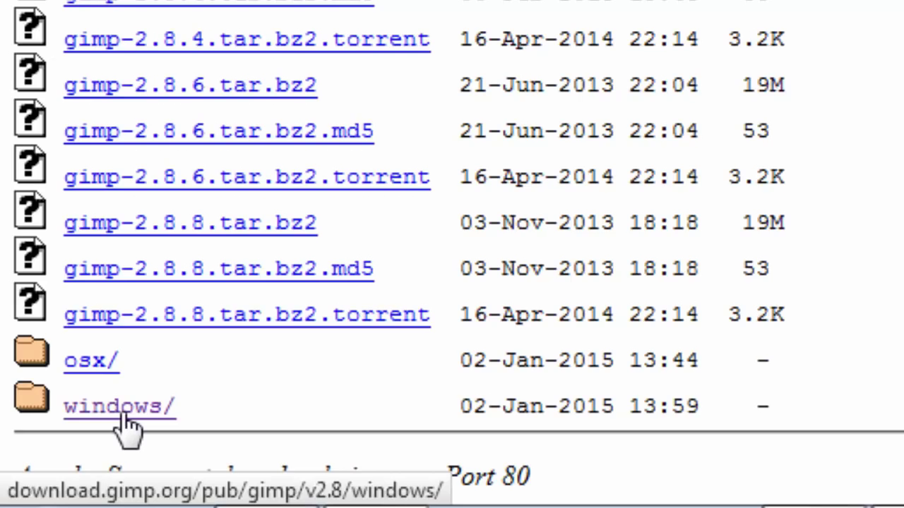
pyautogui.click(124, 416)
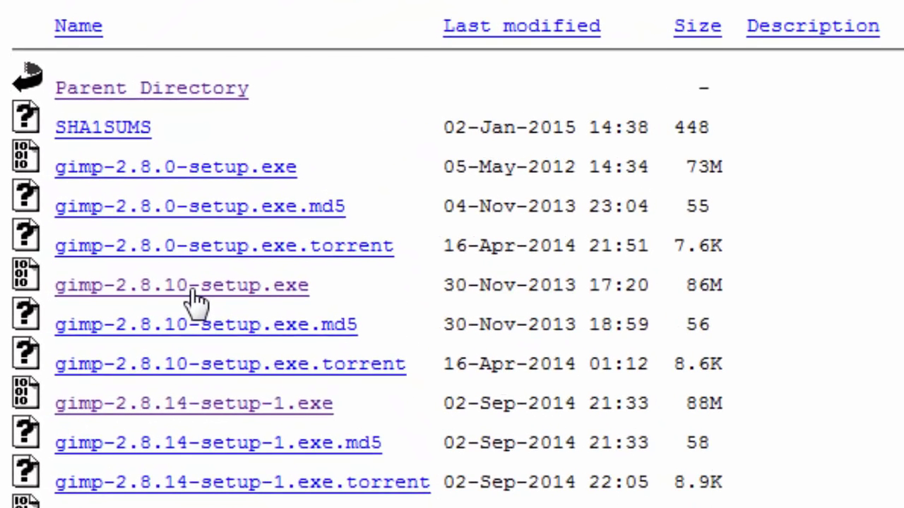
pyautogui.click(196, 300)
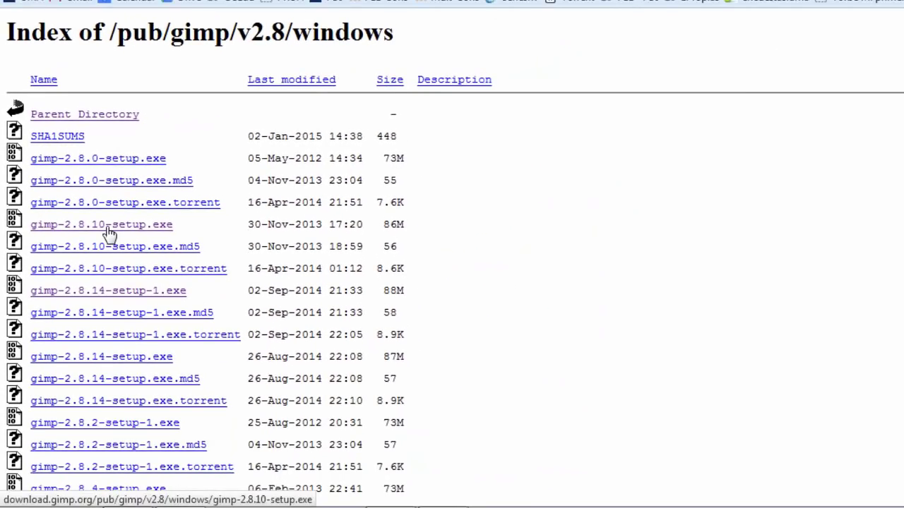
pyautogui.click(108, 227)
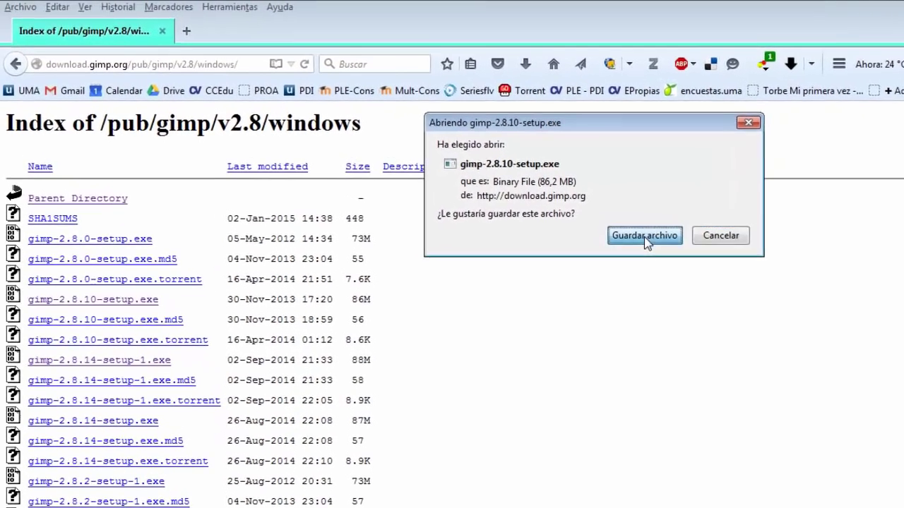
# - Save gimp-2.8.10-setup.exe to the Escritorio (desktop) folder
pyautogui.click(611, 224)
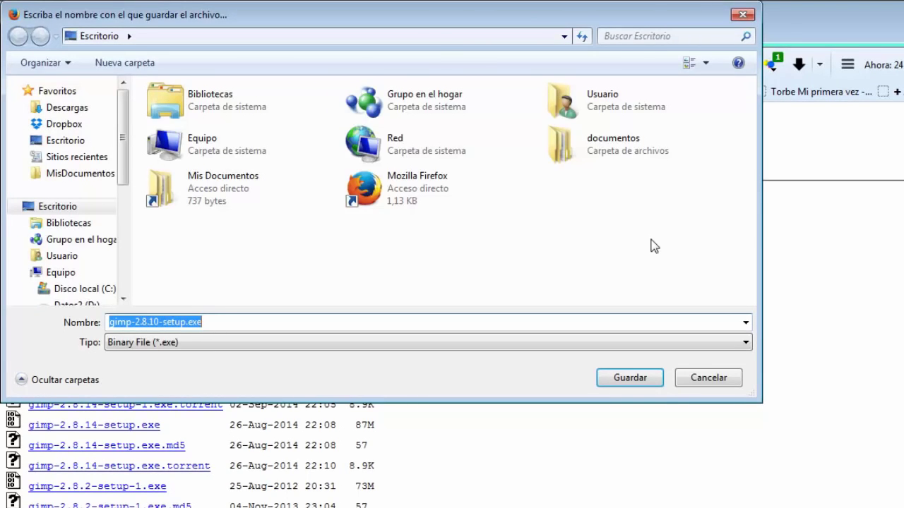
pyautogui.click(57, 208)
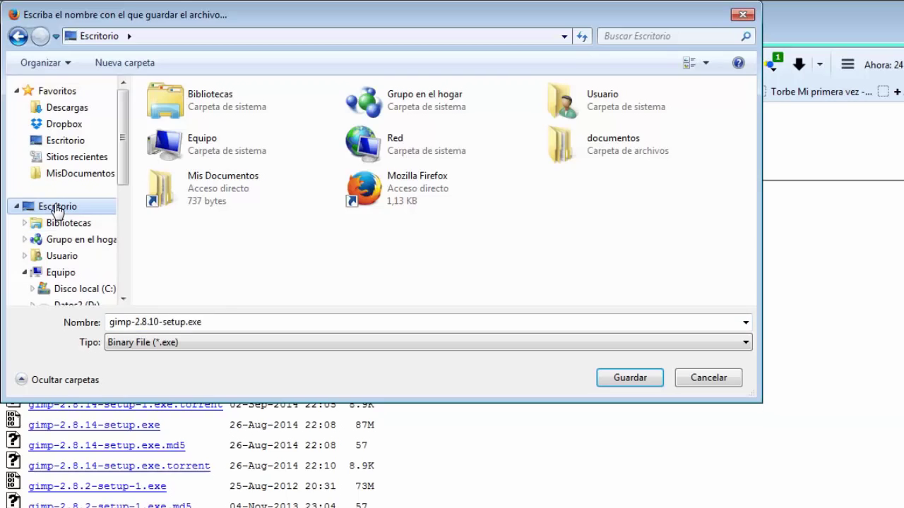
pyautogui.click(612, 381)
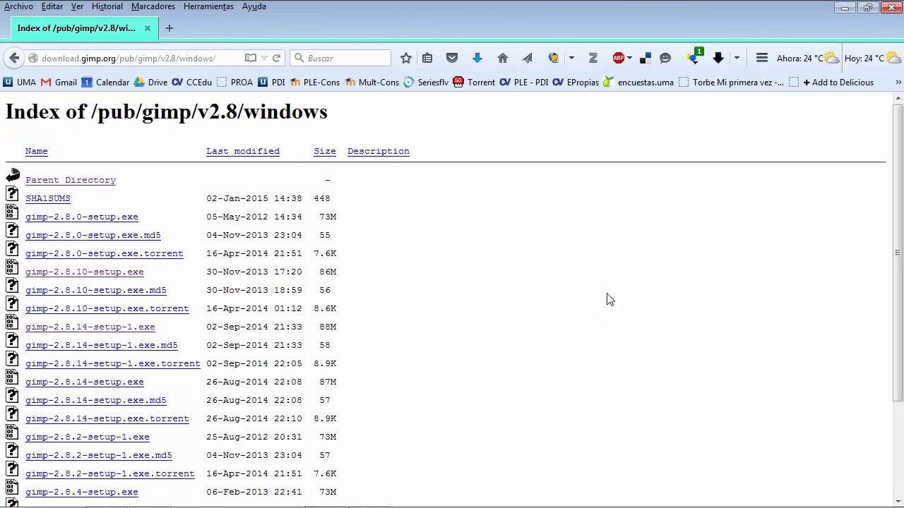
pyautogui.click(842, 9)
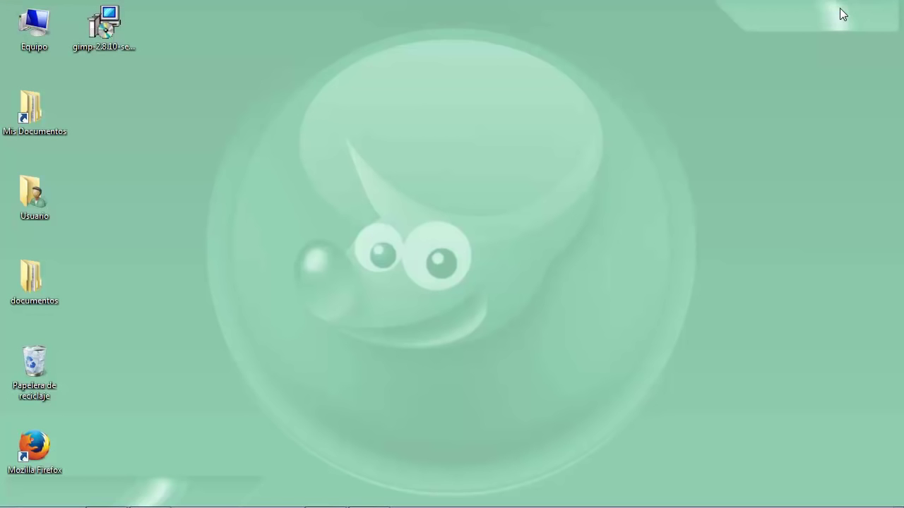